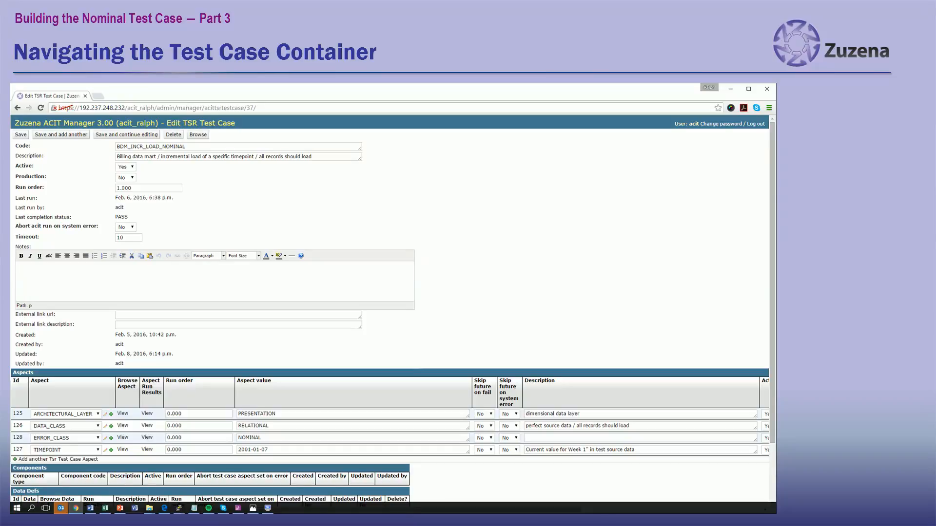
- Add a blank Data Defs row to the test case and look at its Data dropdown
scroll(390, 312, down, 3)
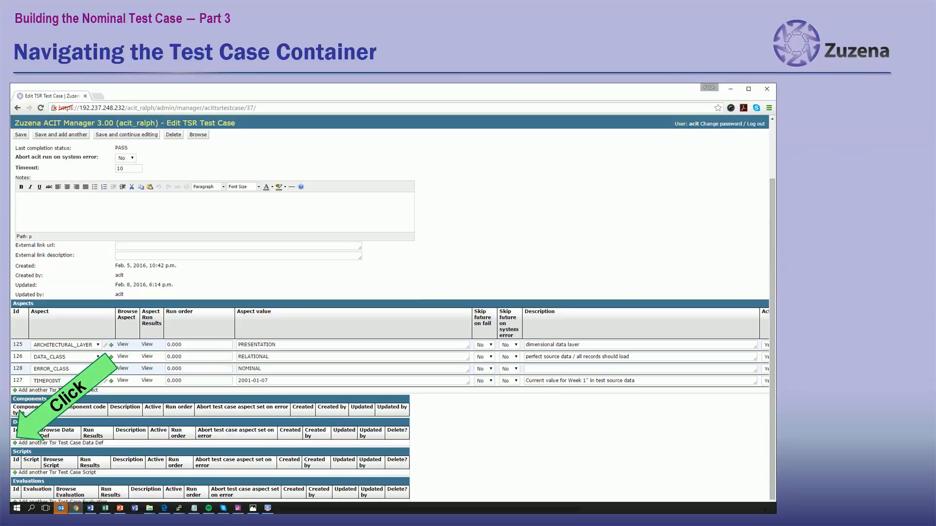
click(61, 443)
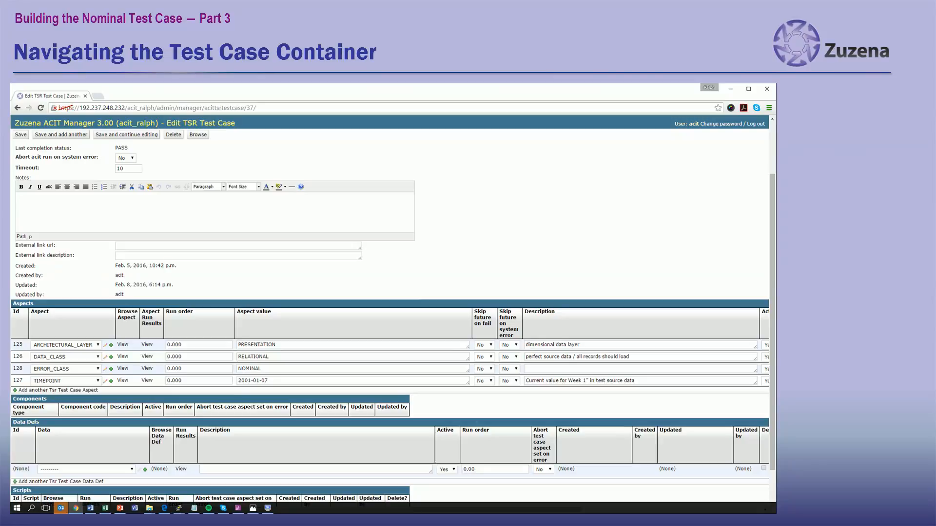
click(132, 470)
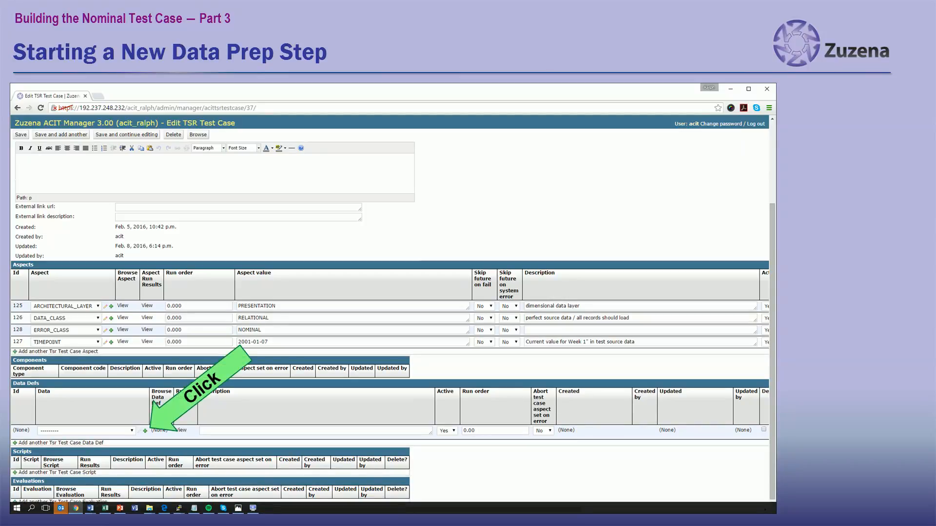
- Create a data definition coded LOAD_R_MKT_NOMINAL, described as populating the market reference table with nominal data
click(145, 430)
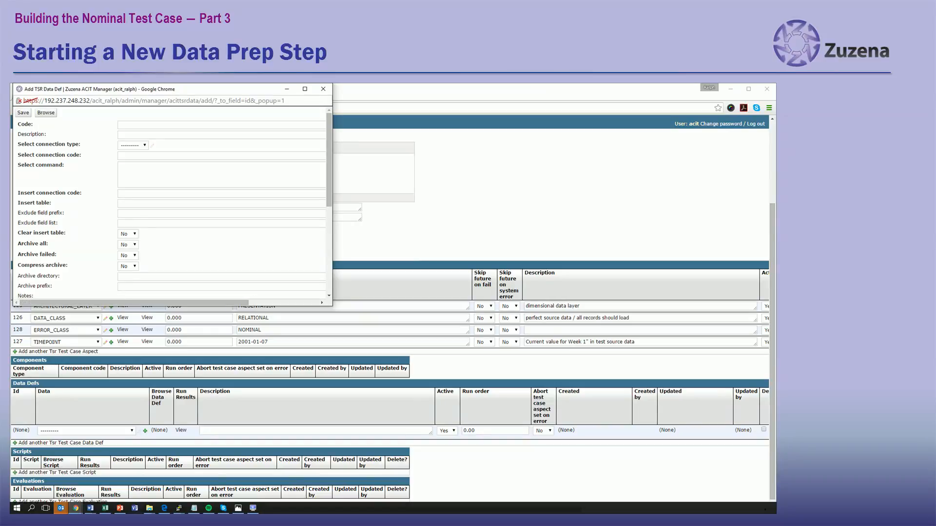
drag(333, 304, 395, 317)
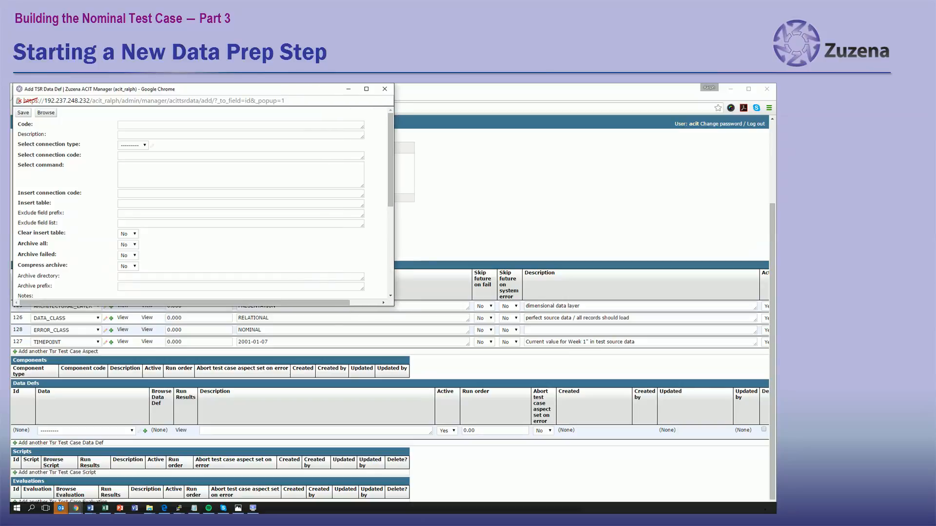
click(171, 125)
text(LOAD_R_MKT_NOMINAL)
key(alt+Tab)
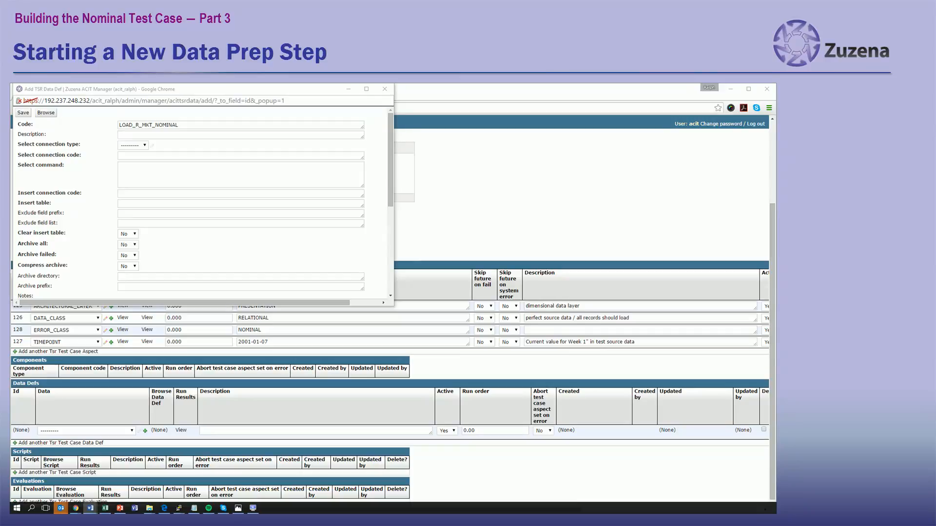
click(240, 135)
text(Populates the market reference table with the nominal data set)
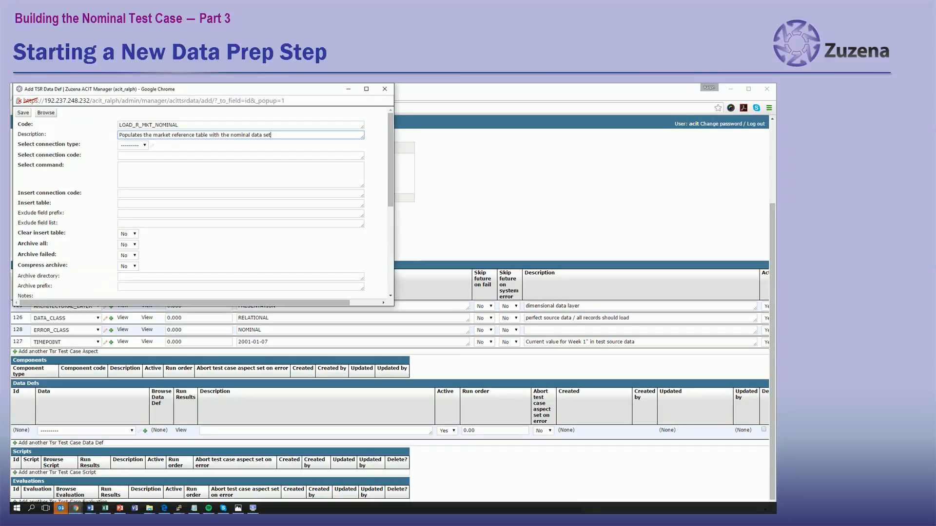
click(133, 145)
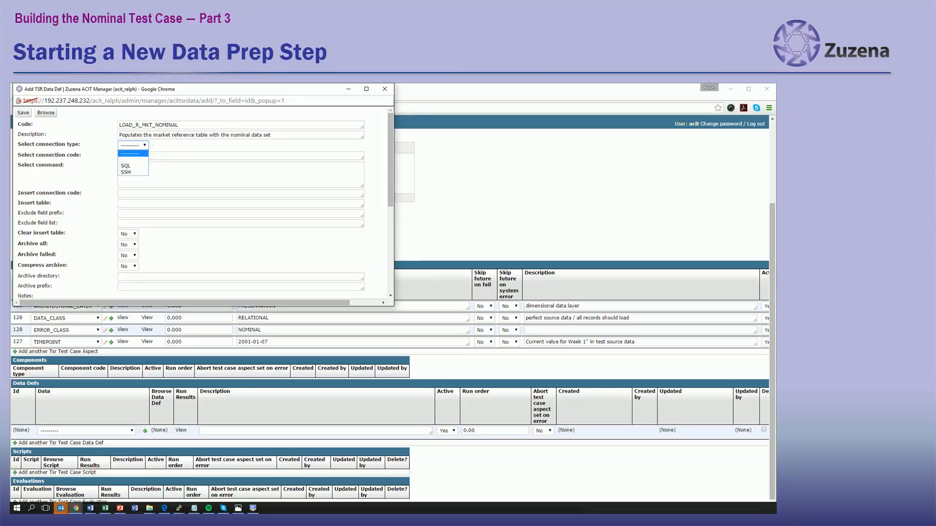
- Set the select connection type to SQL with connection code PABELL
click(126, 166)
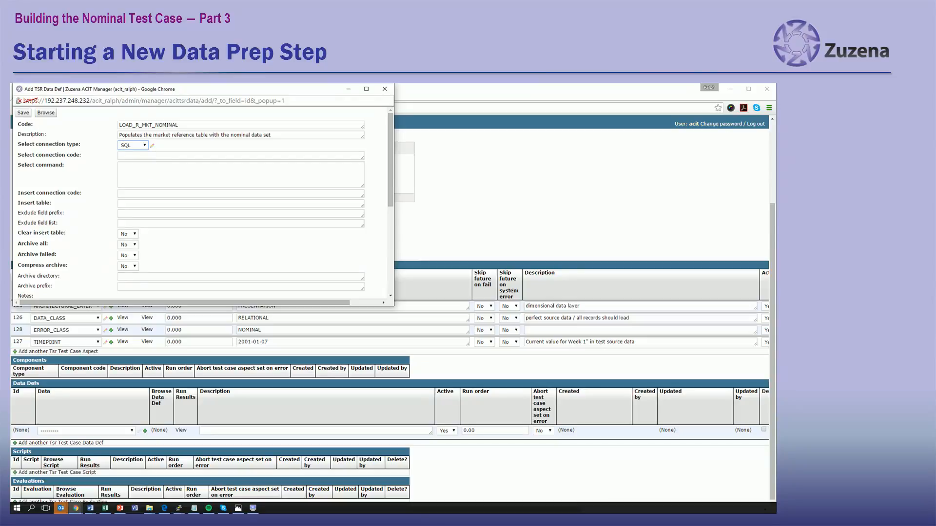
key(alt+Tab)
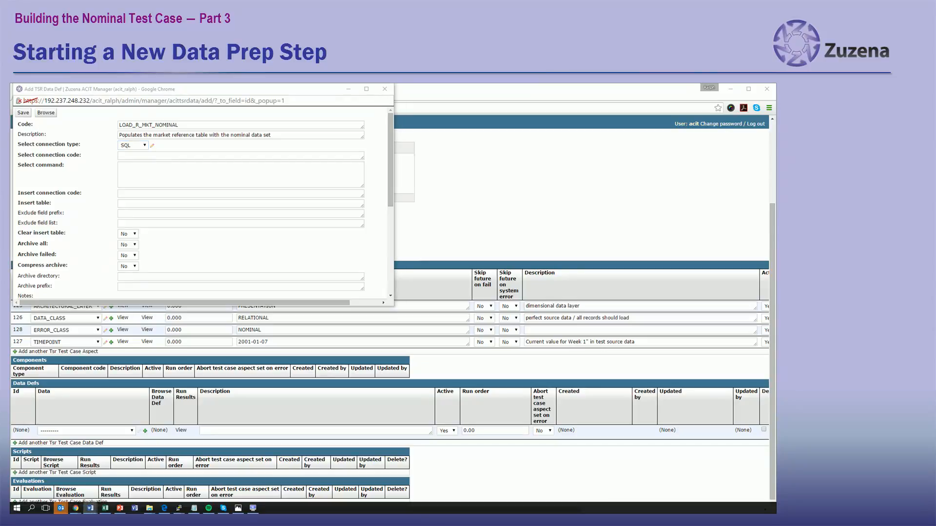
click(133, 145)
click(239, 156)
text(PABELL)
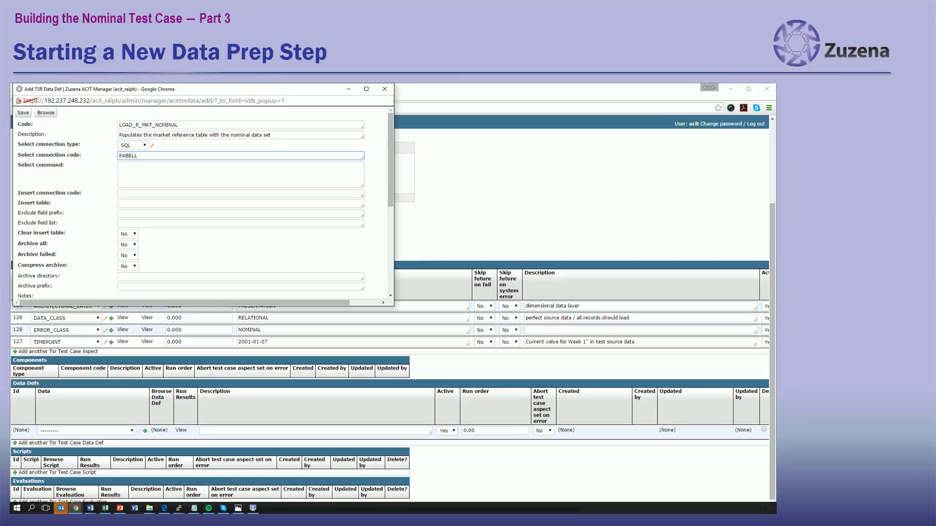
- Enter the select command "select * from TDR_R_MKT where ACIT_SCENARIO = 'NOMINAL'"
key(alt+Tab)
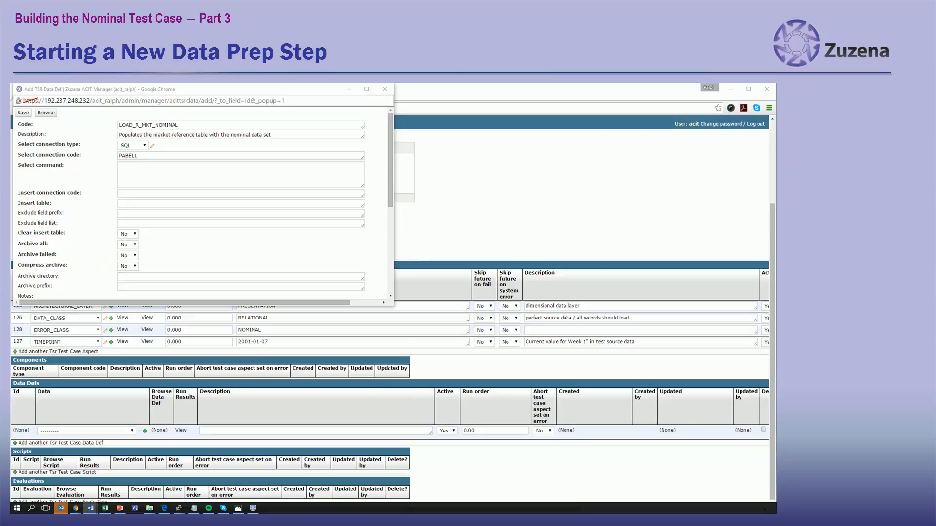
key(alt+Tab)
key(Tab)
text(select * from TDR_R_MKT where ACIT_SCENARIO = 'NOMINAL')
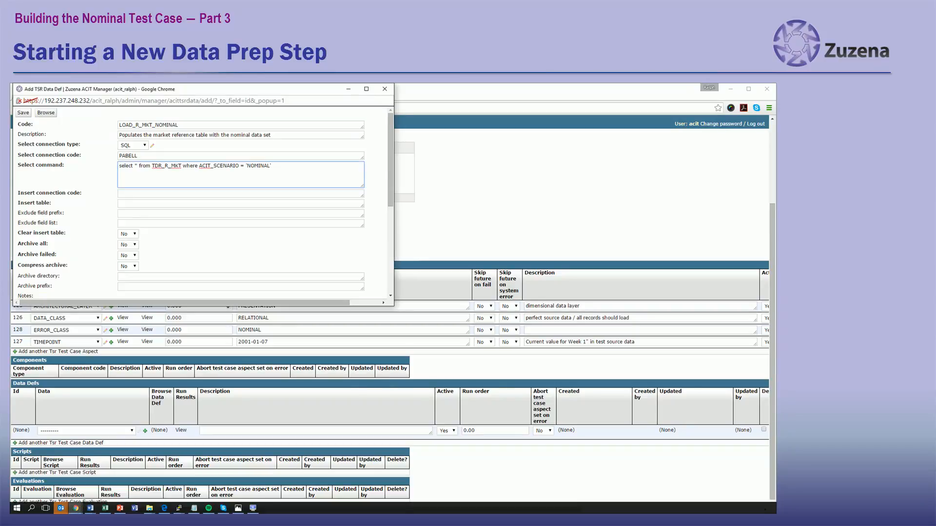
key(shift+Left)
key(shift+Left)
key(shift+Left)
key(shift+Left)
key(shift+Left)
key(shift+Left)
key(shift+Left)
key(shift+Left)
key(shift+Left)
key(shift+Left)
key(shift+Left)
key(shift+Left)
key(shift+Left)
key(shift+Left)
key(shift+Left)
key(shift+Left)
key(shift+Left)
key(shift+Left)
key(shift+Left)
key(shift+Left)
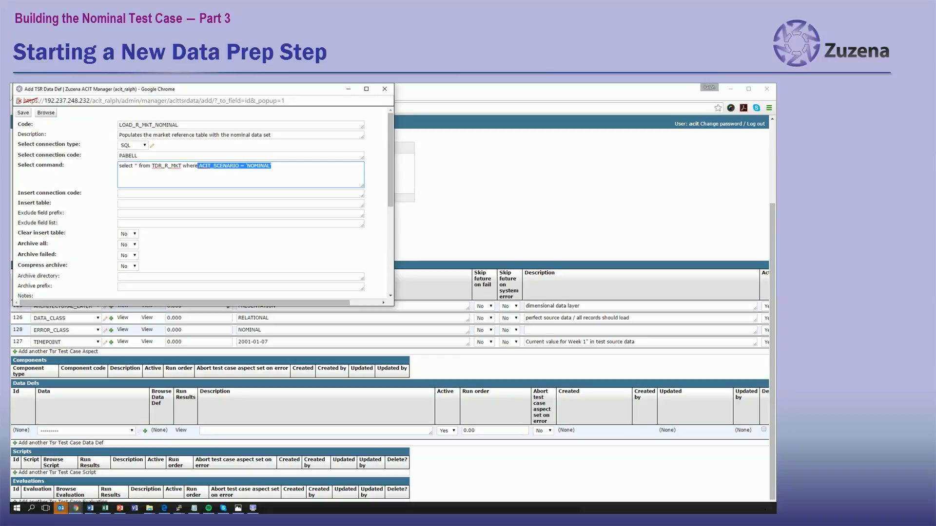
key(shift+Left)
key(shift+Left)
key(shift+Left)
key(alt+Tab)
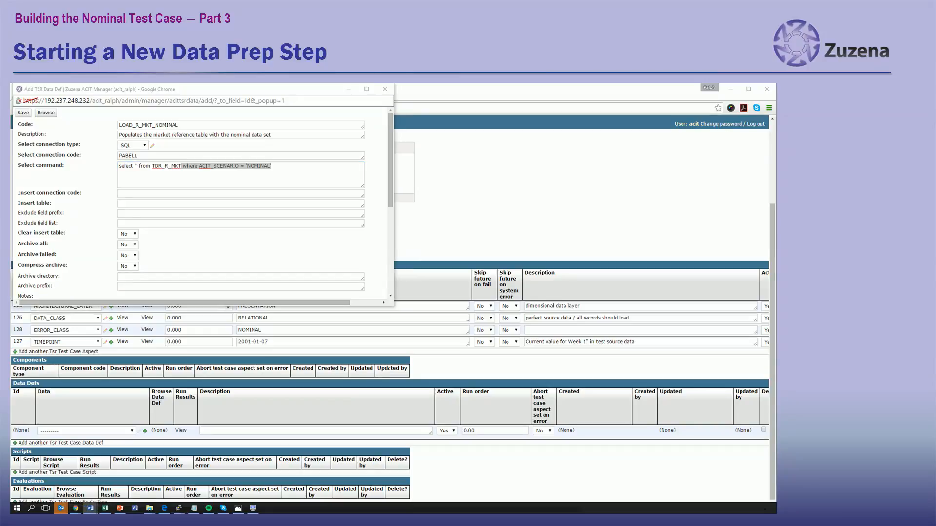
- Insert via connection PABELL into table R_MKT, excluding fields prefixed acit_
click(146, 193)
text(PABELL)
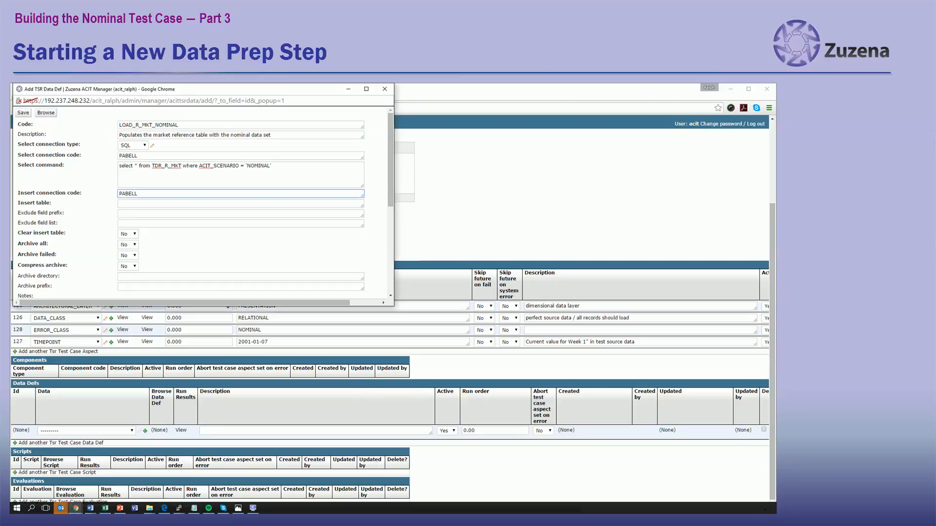
key(alt+Tab)
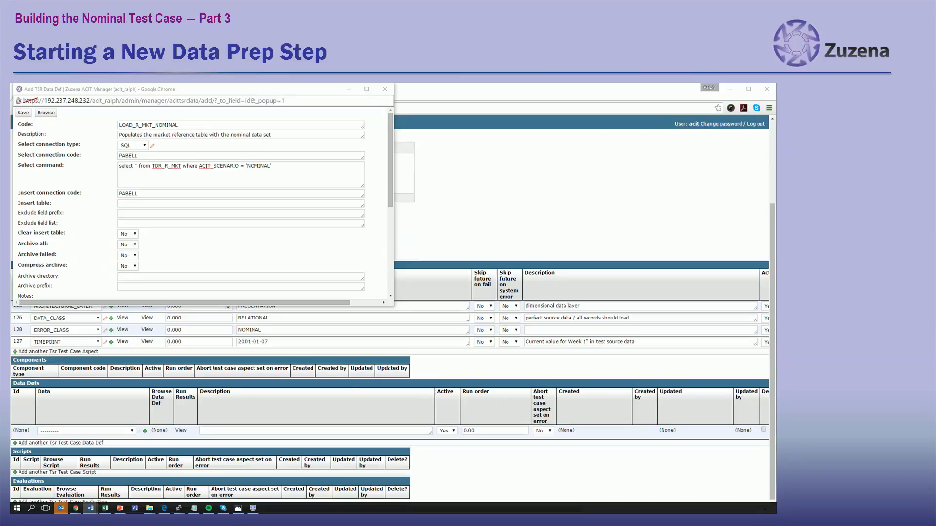
click(240, 203)
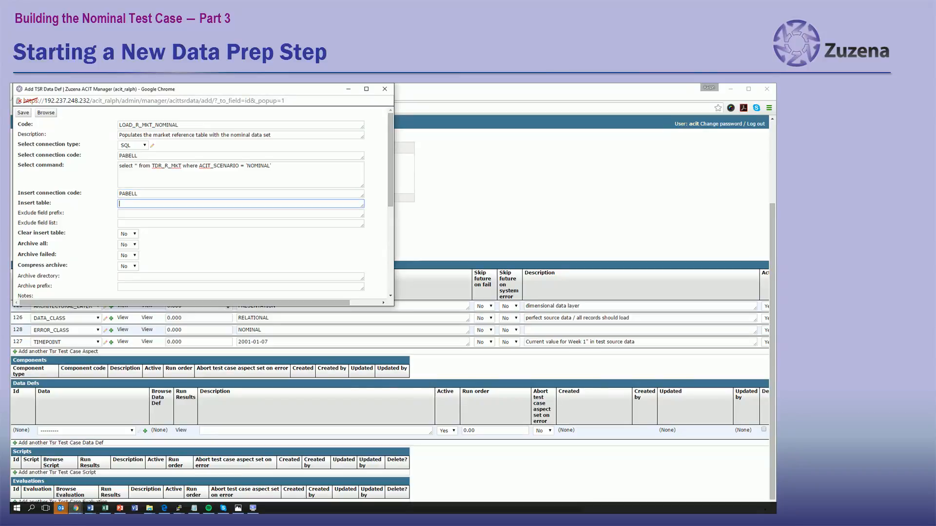
text(R_MKT)
key(alt+Tab)
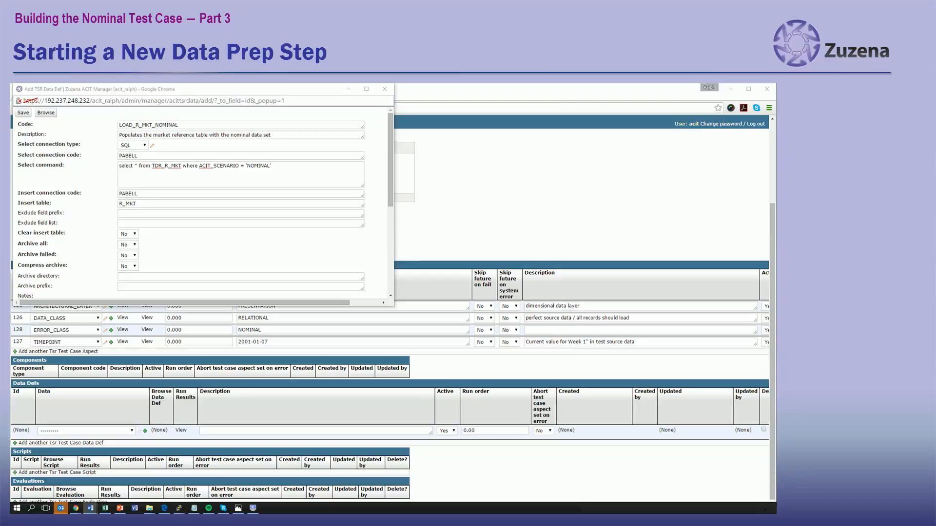
click(241, 213)
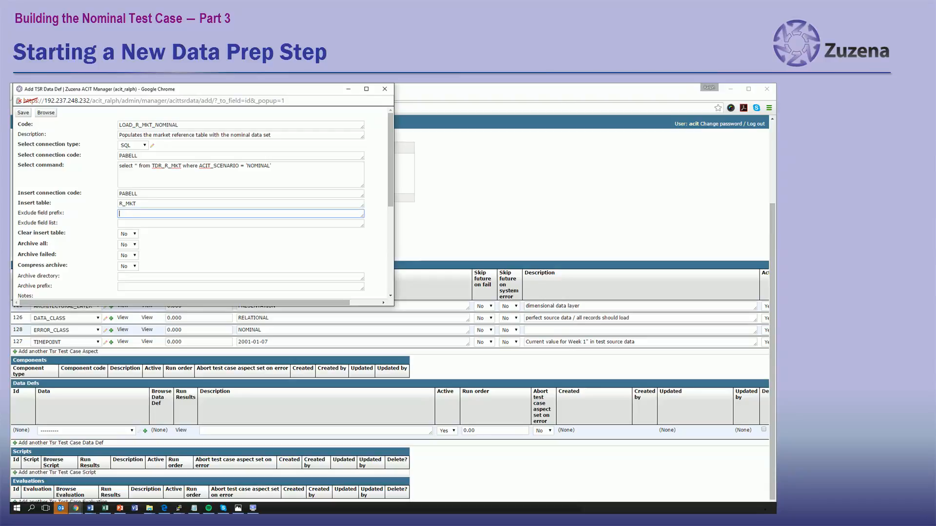
text(acit_)
- Set Clear insert table to Yes and save the LOAD_R_MKT_NOMINAL data definition
click(119, 166)
drag(126, 166, 138, 167)
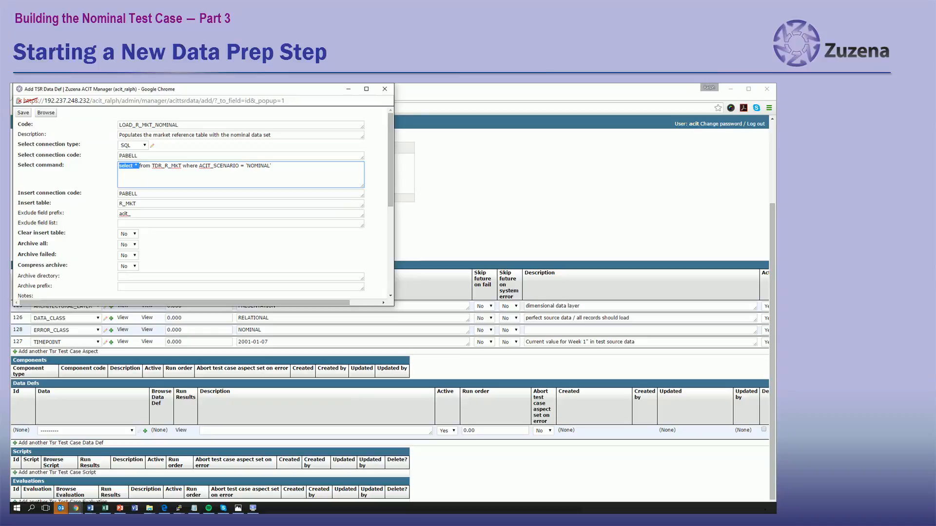
click(272, 167)
click(134, 234)
click(126, 248)
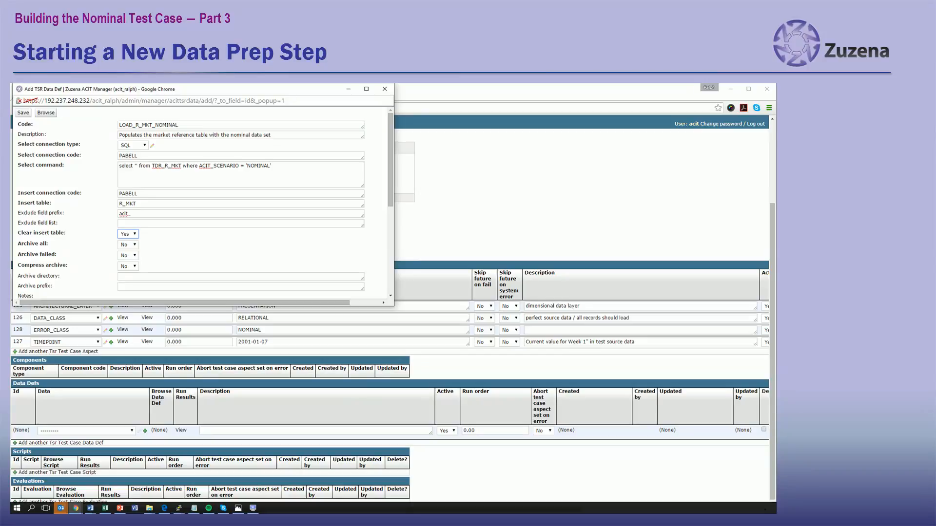
click(23, 113)
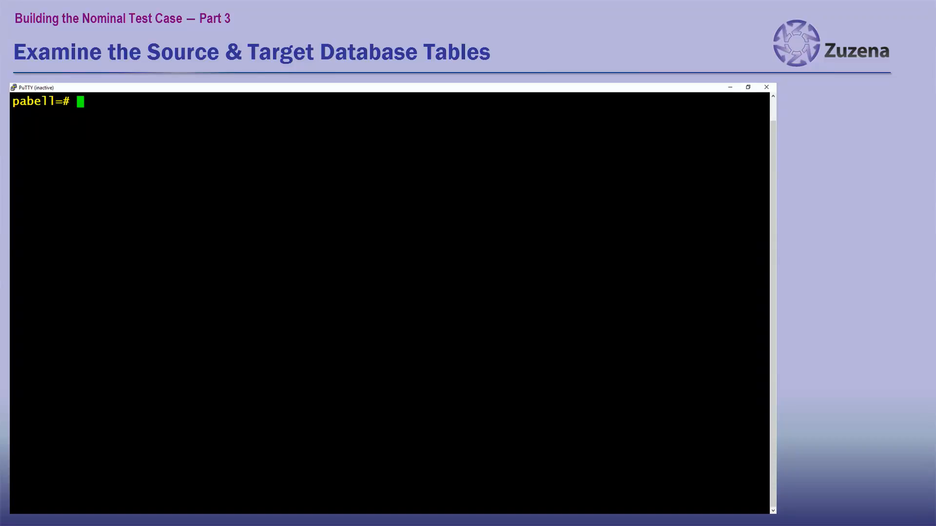
- Clear the psql screen and rerun \d tdr_r_mkt to list its columns
text(\! clear)
key(Up)
key(Up)
key(Up)
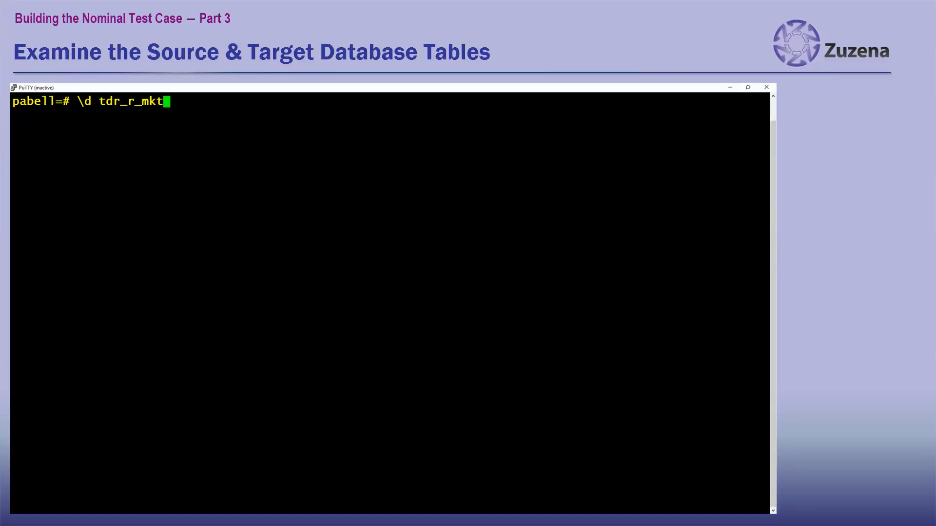
key(Return)
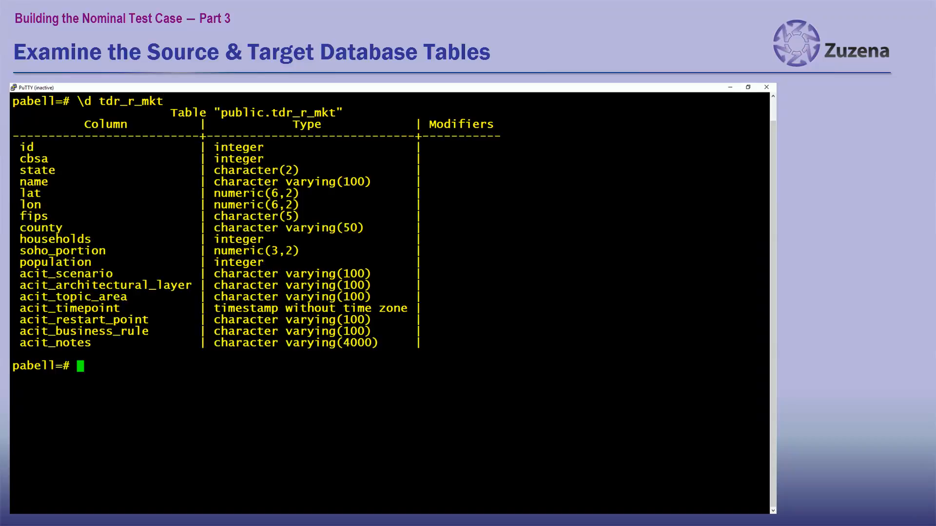